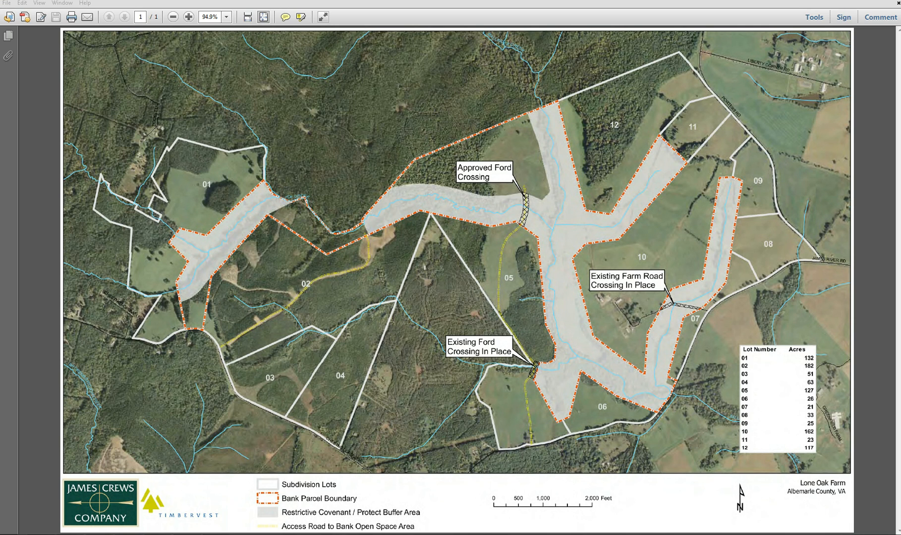
Step: Take a snapshot of the Lone Oak Farm aerial map area in the PDF, leaving out the legend strip
{"action": "left_click", "coordinate": [22, 3]}
{"action": "left_click", "coordinate": [35, 117]}
{"action": "left_click_drag", "start_coordinate": [63, 30], "coordinate": [852, 473]}
Step: Switch to Paint, paste the map snapshot and crop the canvas to the pasted image
{"action": "left_click", "coordinate": [3, 532]}
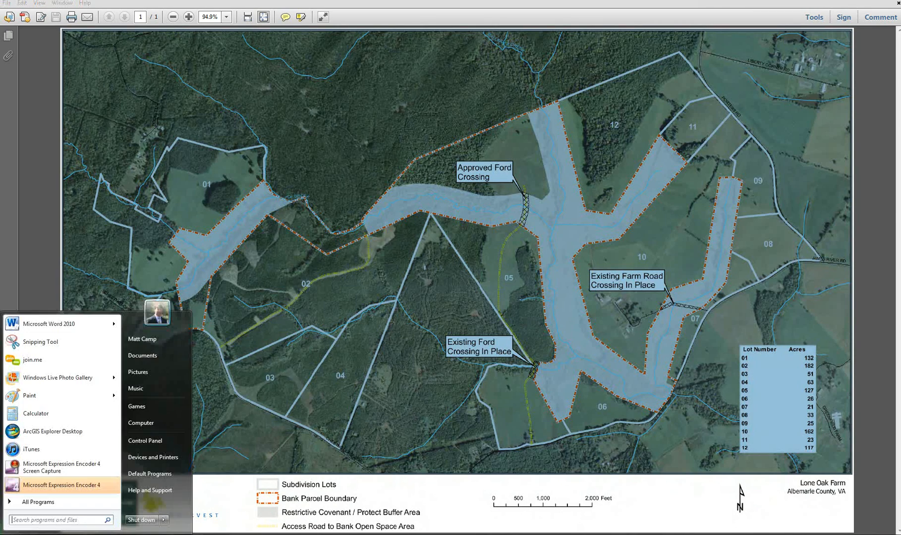
{"action": "left_click", "coordinate": [30, 395]}
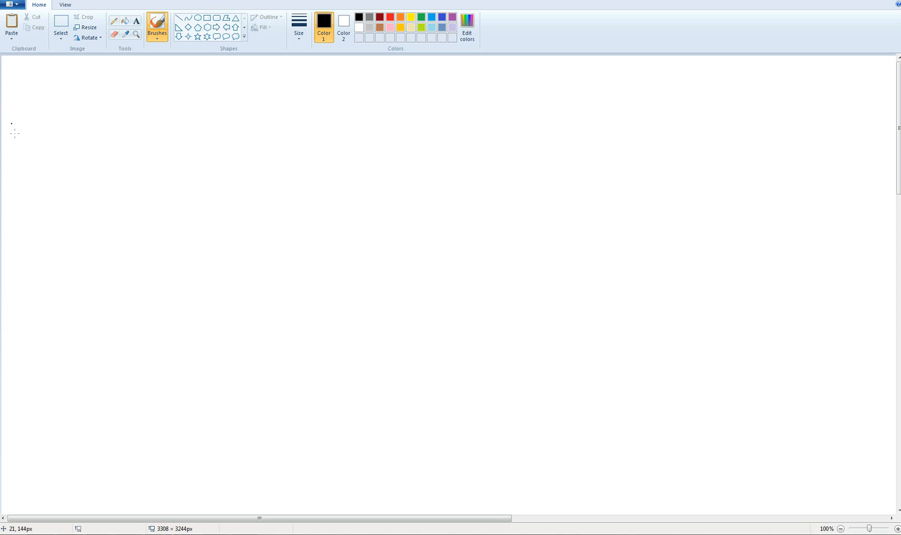
{"action": "left_click", "coordinate": [12, 23]}
{"action": "left_click", "coordinate": [86, 17]}
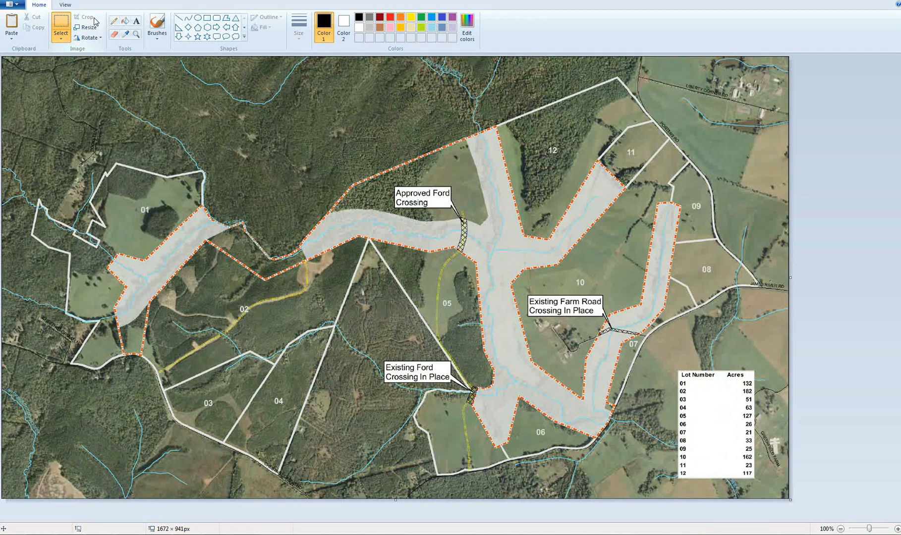
Step: Save the cropped map as a PNG named Lone Oak in the 1_GIS&Maps folder
{"action": "left_click", "coordinate": [18, 5]}
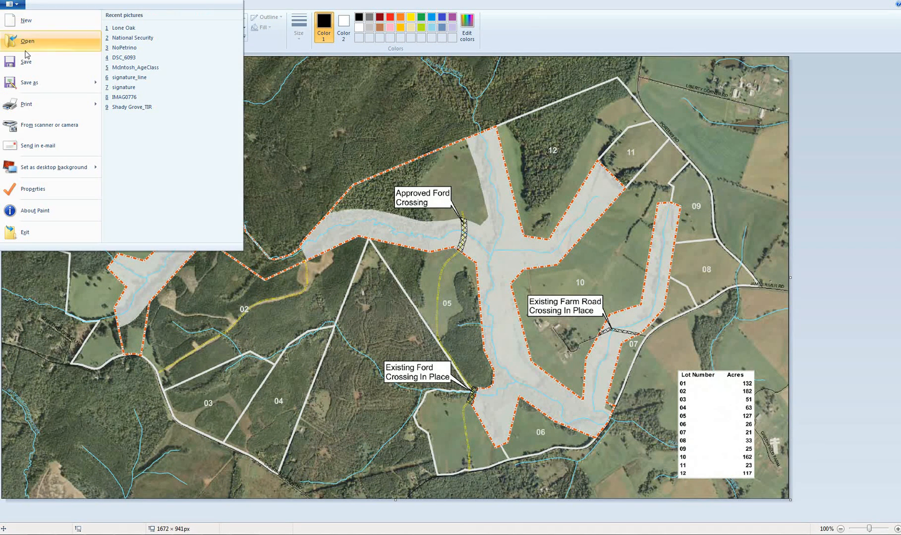
{"action": "left_click", "coordinate": [27, 79]}
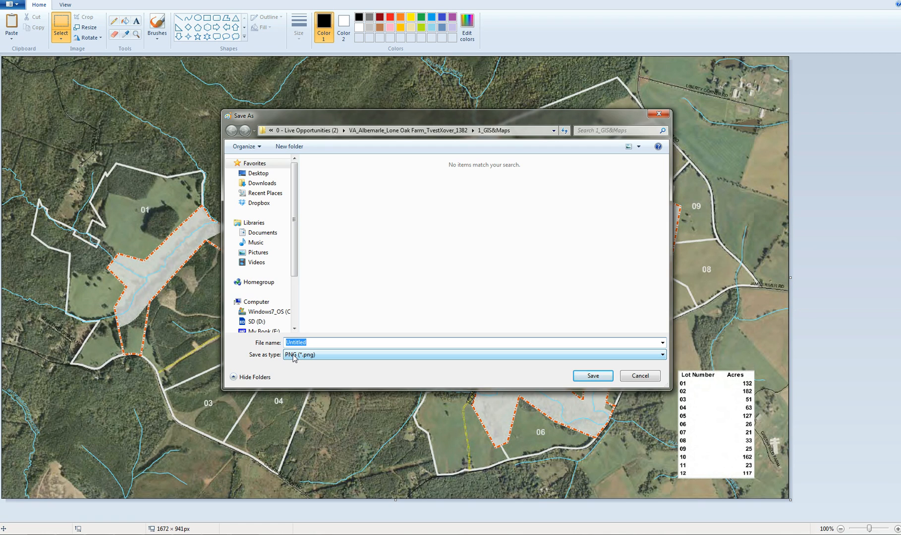
{"action": "type", "text": "Lo"}
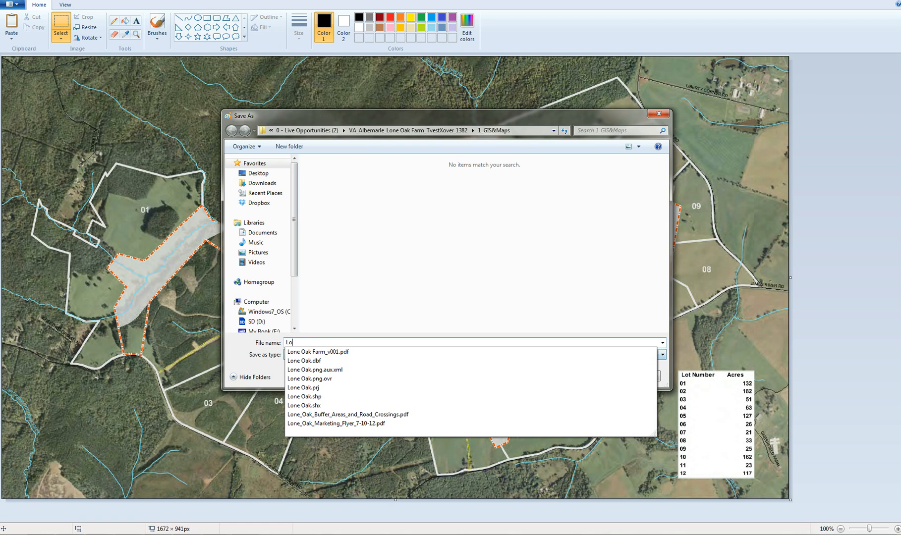
{"action": "type", "text": "ne"}
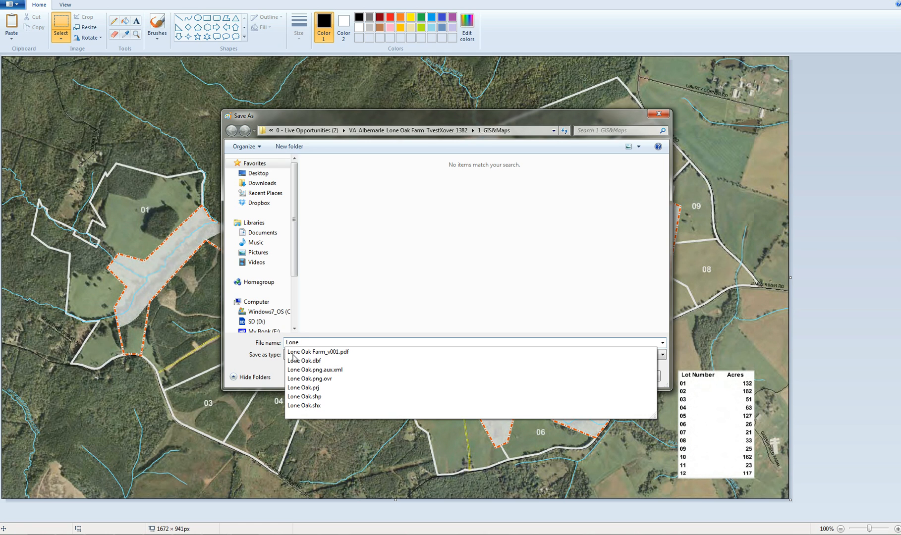
{"action": "type", "text": " Oak"}
{"action": "key", "text": "Return"}
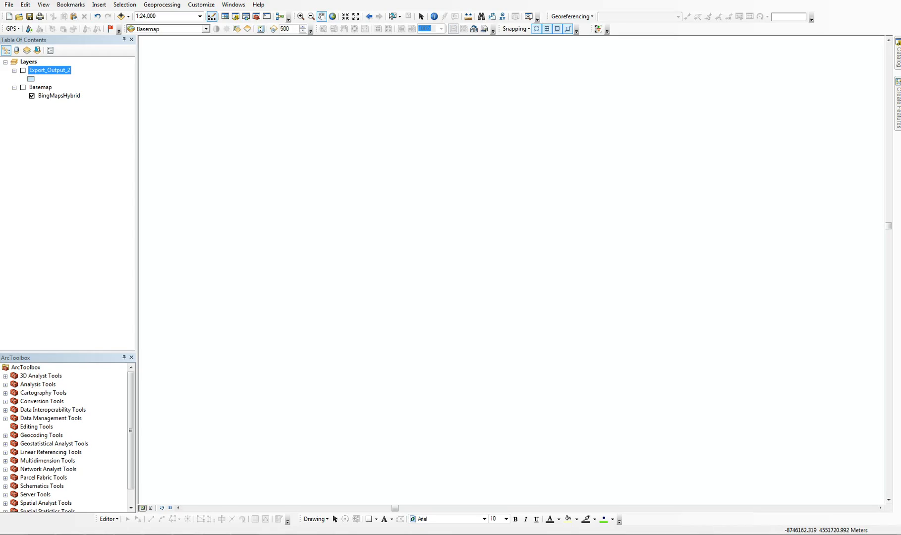
Step: Switch to ArcMap, refresh the 1_GIS&Maps folder in the catalog and add Lone Oak.png to the map layers
{"action": "left_click", "coordinate": [898, 54]}
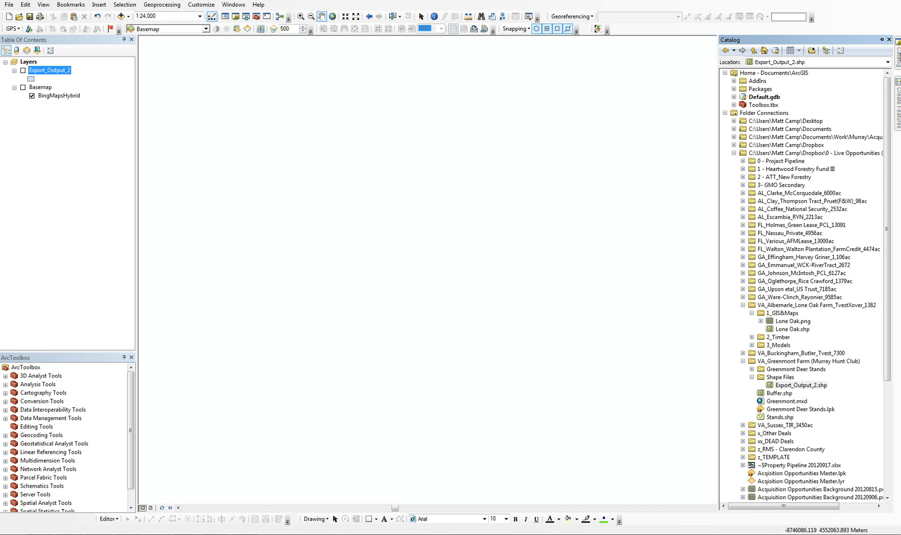
{"action": "left_click", "coordinate": [777, 315]}
{"action": "right_click", "coordinate": [778, 315]}
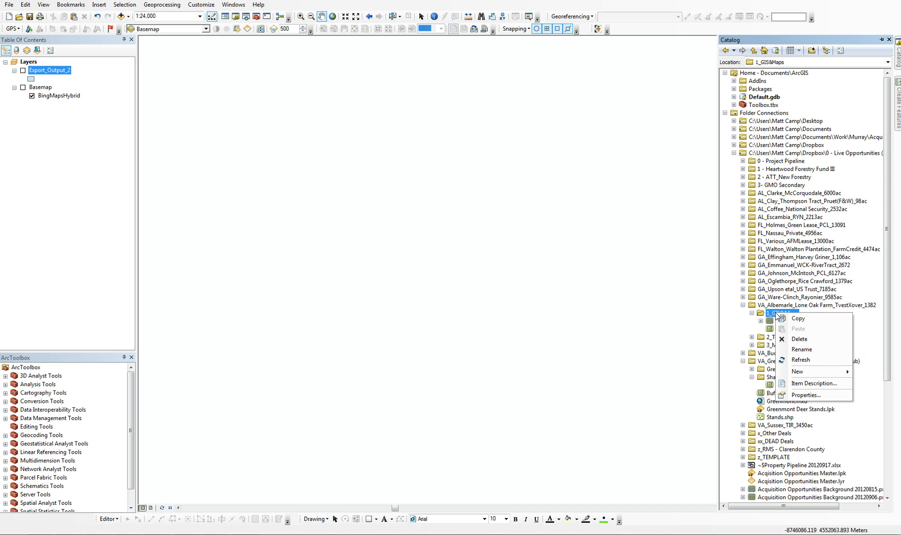
{"action": "left_click", "coordinate": [790, 362]}
{"action": "left_click_drag", "start_coordinate": [793, 321], "coordinate": [24, 62]}
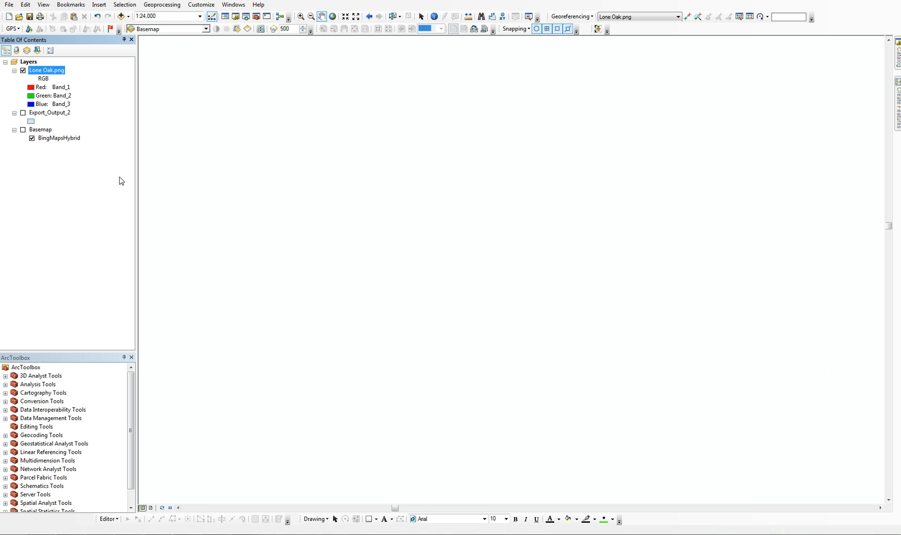
Step: Show the Basemap layer and choose Lone Oak.png as the layer to georeference
{"action": "left_click", "coordinate": [22, 130]}
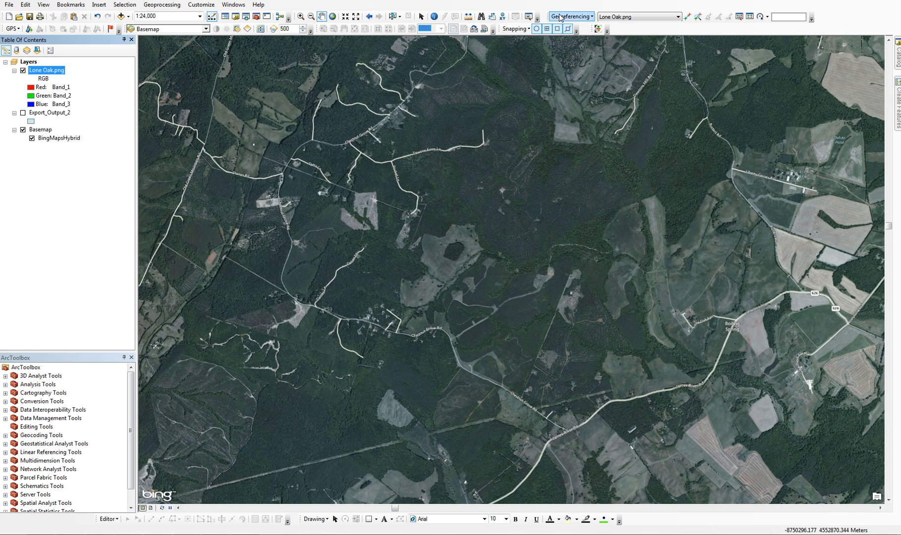
{"action": "left_click_drag", "start_coordinate": [547, 16], "coordinate": [611, 57]}
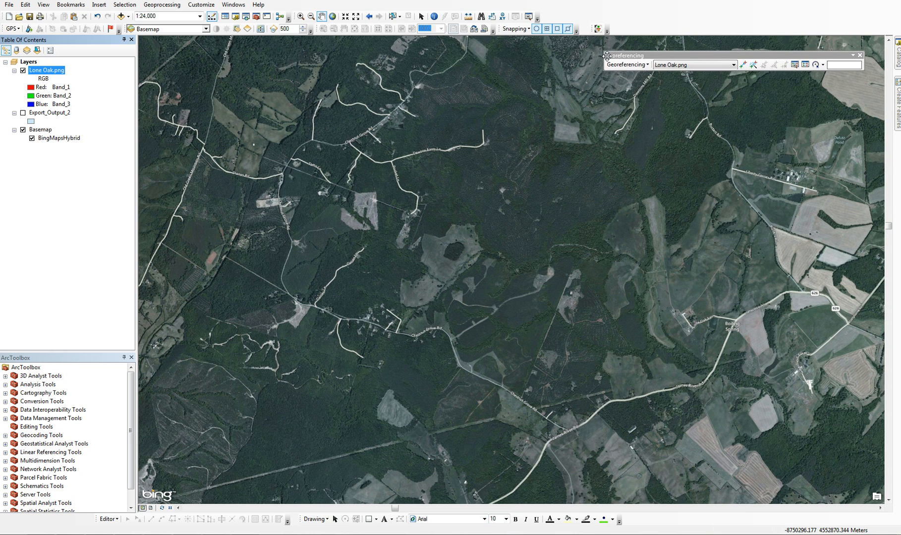
{"action": "left_click", "coordinate": [731, 66]}
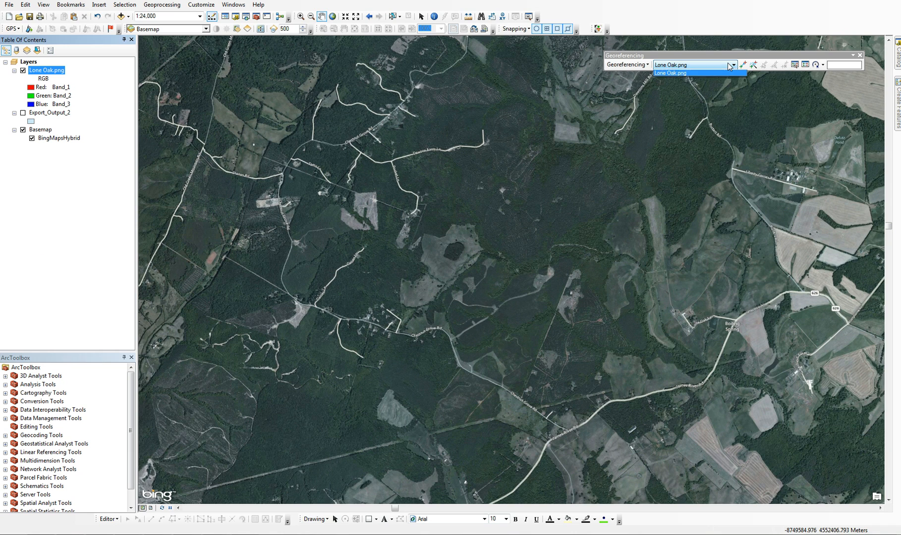
{"action": "left_click", "coordinate": [670, 68]}
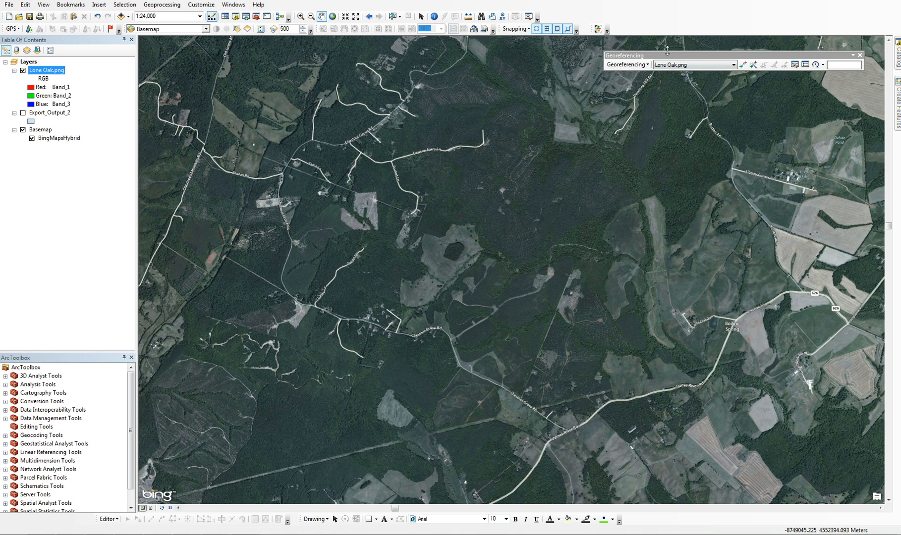
{"action": "left_click_drag", "start_coordinate": [667, 50], "coordinate": [627, 17]}
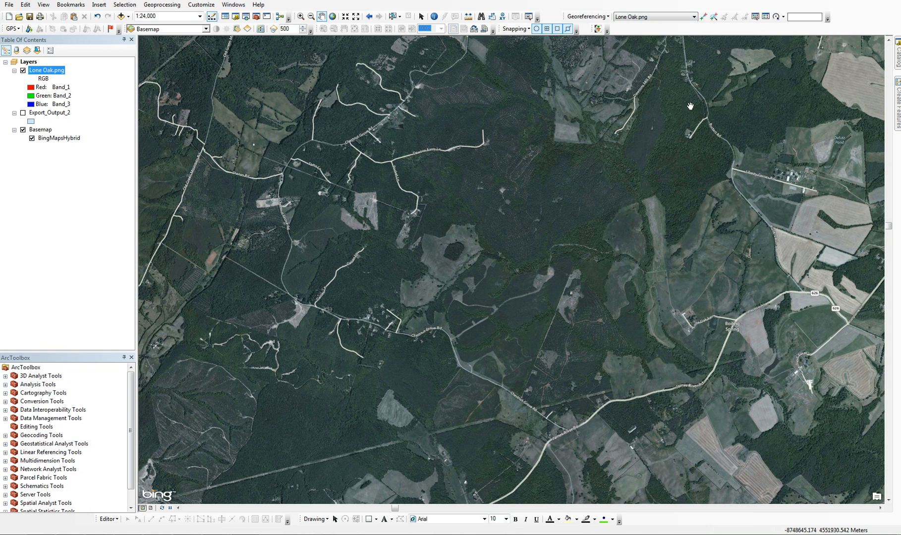
Step: Zoom to the Lone Oak.png layer and hide the Basemap layer
{"action": "right_click", "coordinate": [51, 73]}
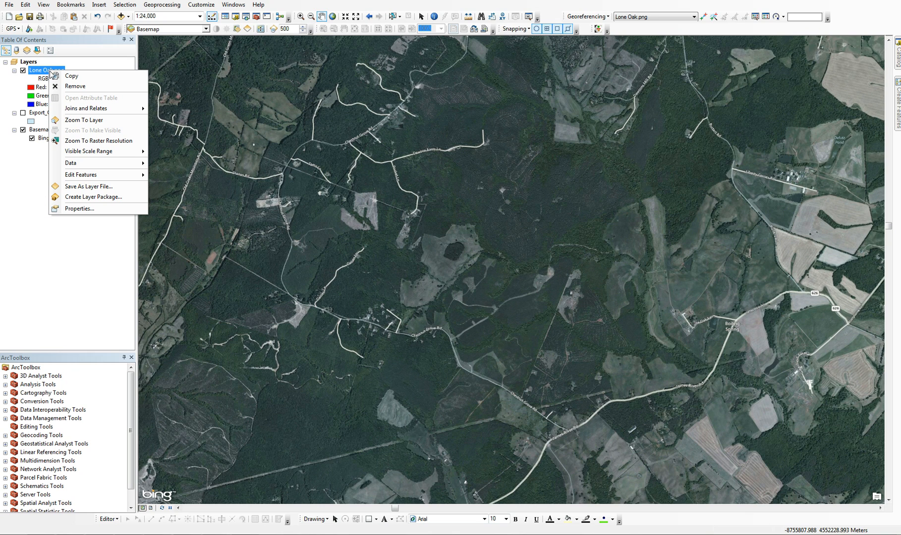
{"action": "left_click", "coordinate": [70, 119]}
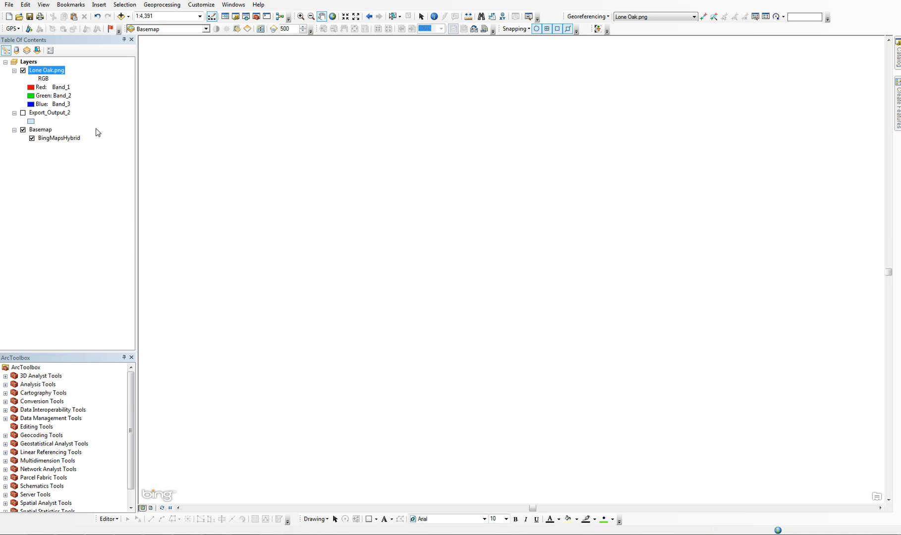
{"action": "left_click", "coordinate": [23, 129]}
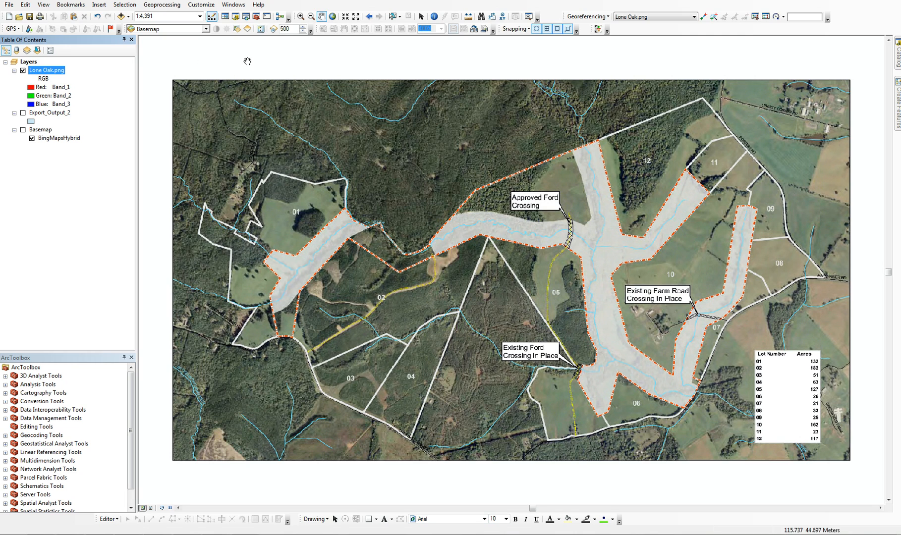
Step: Start the first control point on Lone Oak.png at the road junction on James River Rd beside lot 08
{"action": "left_click", "coordinate": [704, 17]}
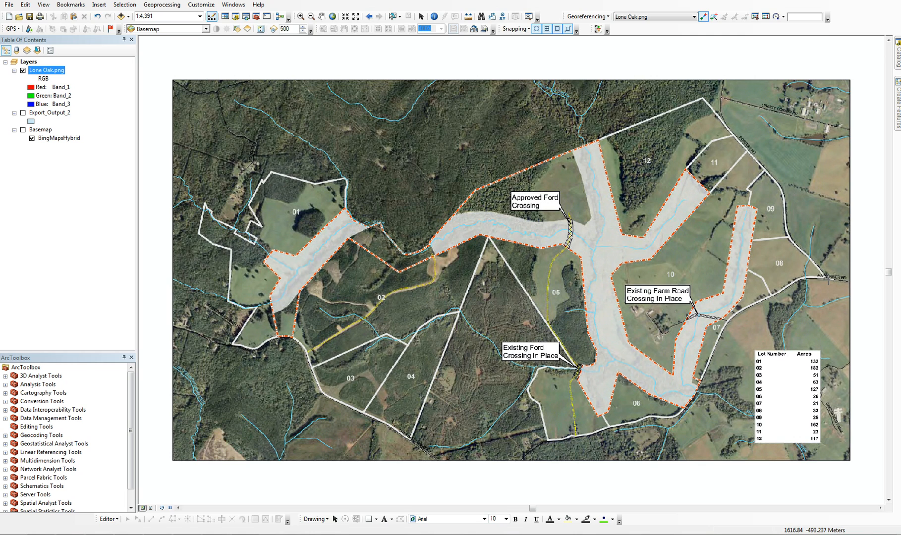
{"action": "left_click", "coordinate": [300, 16]}
{"action": "left_click_drag", "start_coordinate": [798, 251], "coordinate": [848, 308]}
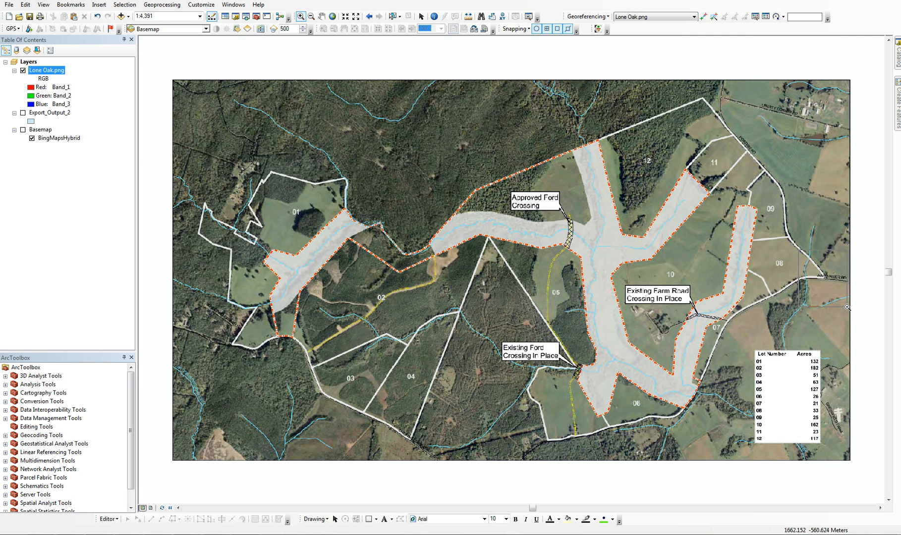
{"action": "left_click", "coordinate": [705, 17]}
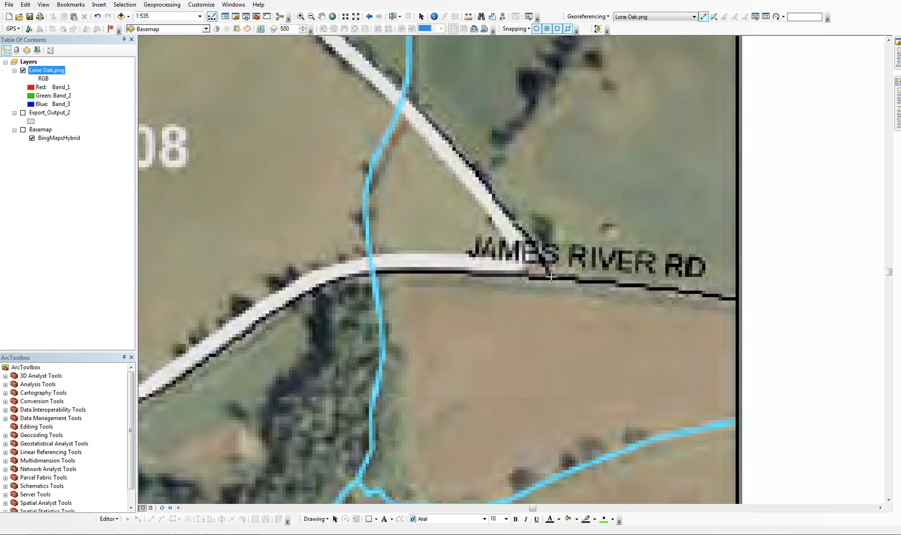
{"action": "left_click", "coordinate": [551, 276]}
Step: Show the Basemap layer and link the first control point to the junction of Porters Rd and James River Rd
{"action": "left_click", "coordinate": [369, 17]}
{"action": "left_click", "coordinate": [369, 16]}
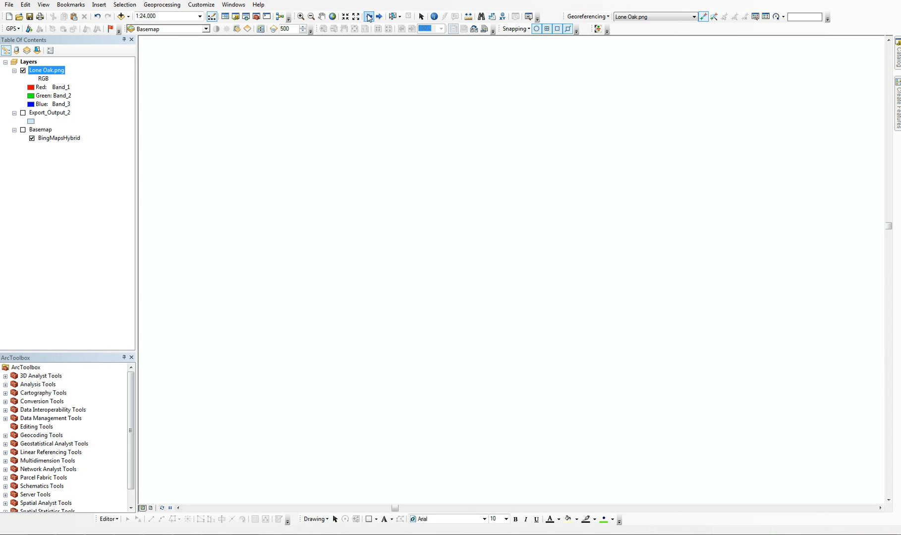
{"action": "left_click", "coordinate": [23, 131]}
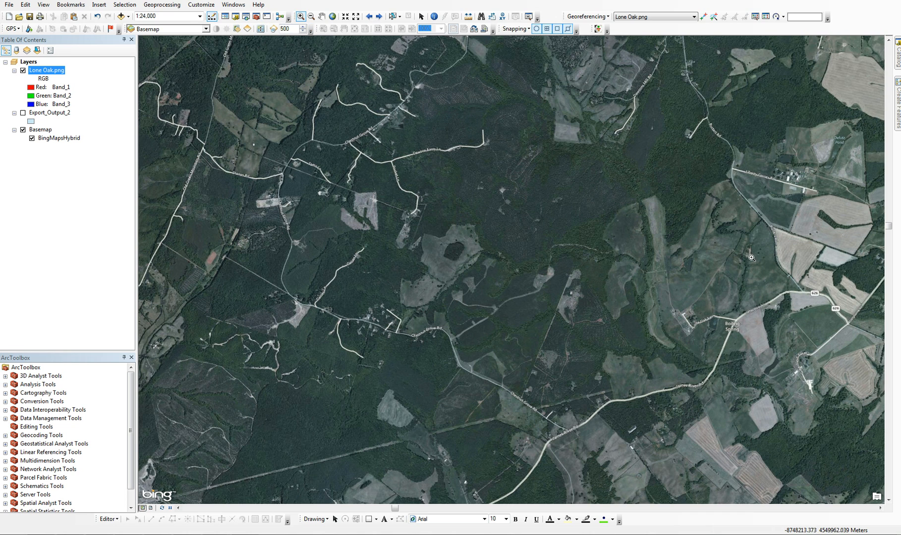
{"action": "left_click_drag", "start_coordinate": [770, 266], "coordinate": [834, 313]}
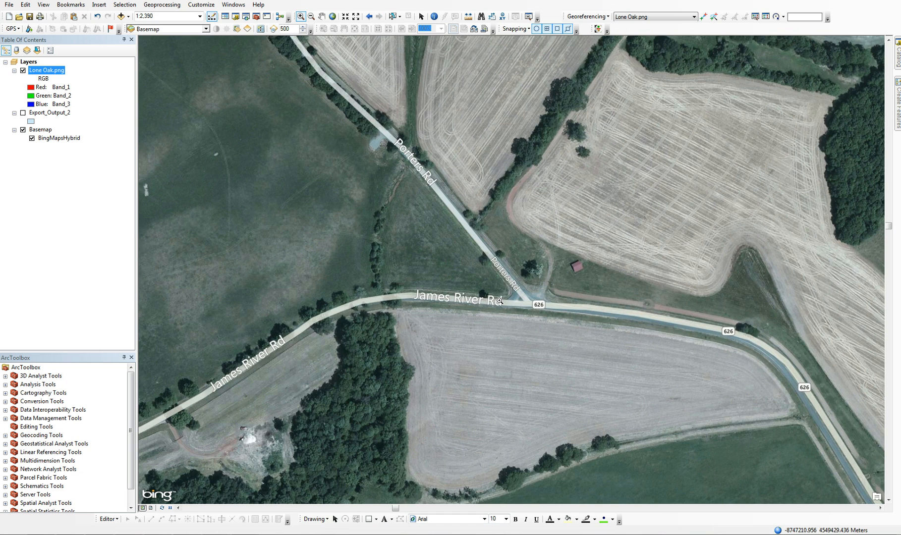
{"action": "left_click", "coordinate": [703, 16]}
{"action": "left_click", "coordinate": [531, 294]}
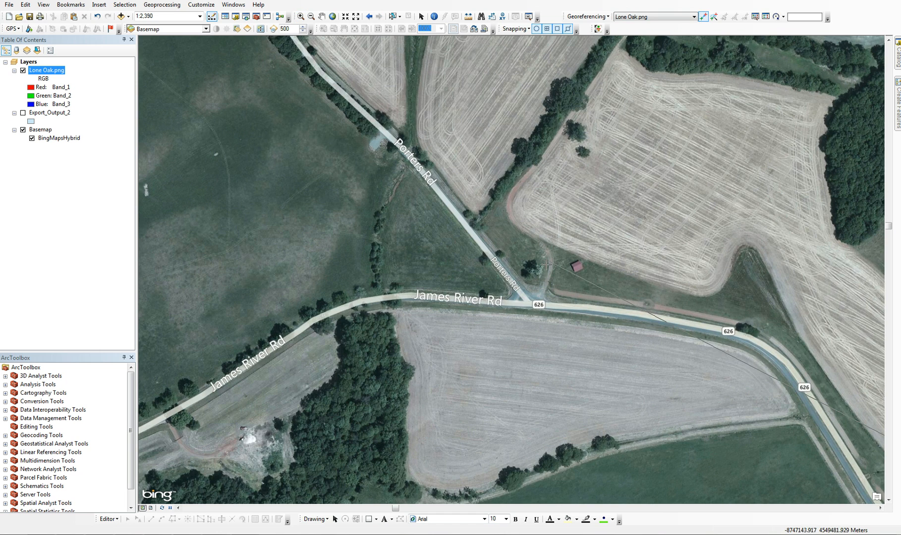
{"action": "left_click", "coordinate": [528, 301]}
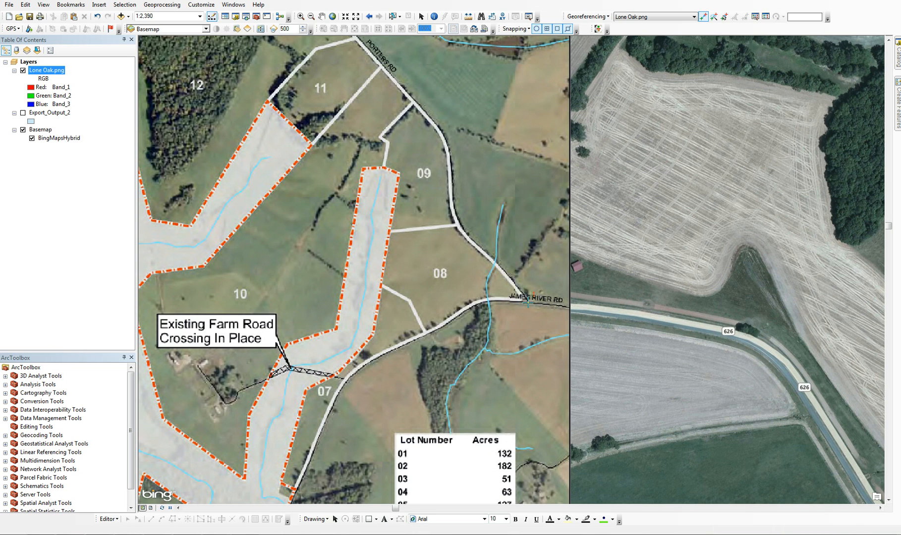
Step: Start a second control point on Lone Oak.png at the southern tip of lot 04 along the road
{"action": "right_click", "coordinate": [42, 73]}
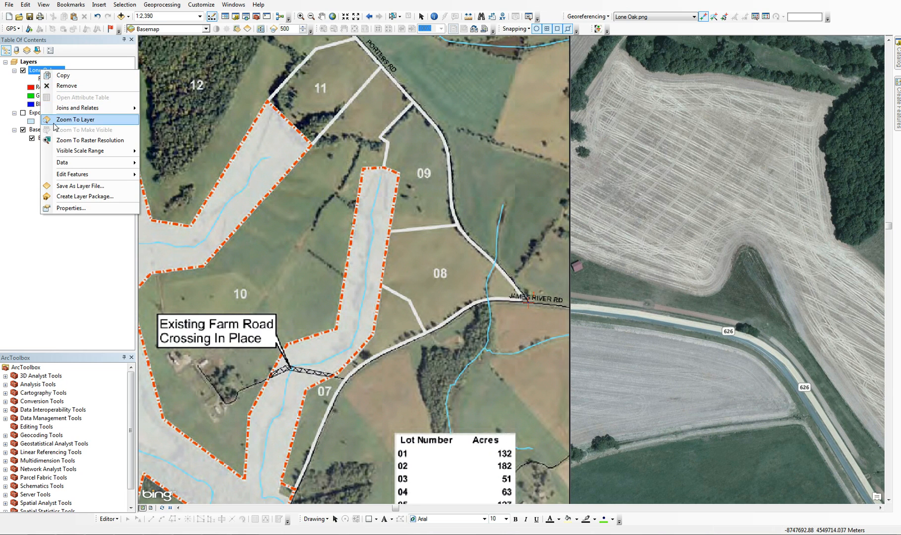
{"action": "left_click", "coordinate": [74, 119]}
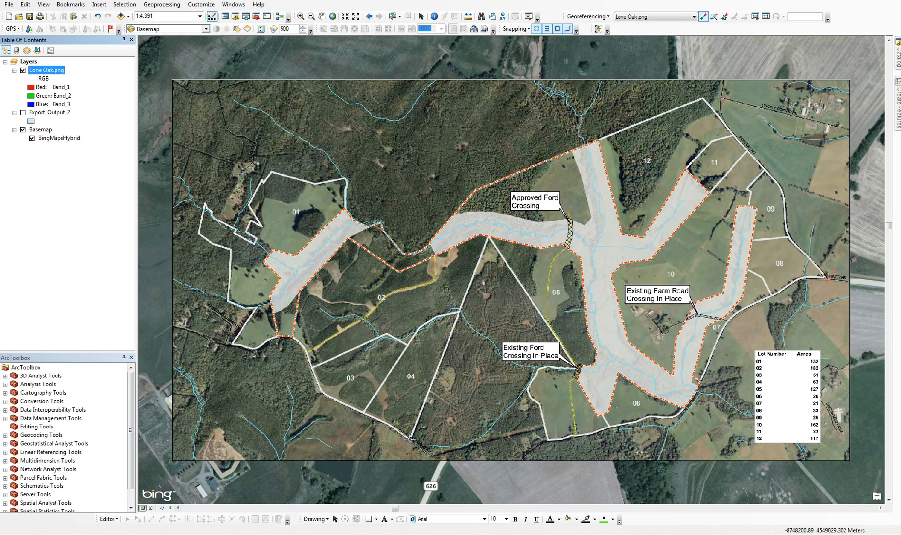
{"action": "left_click", "coordinate": [410, 439]}
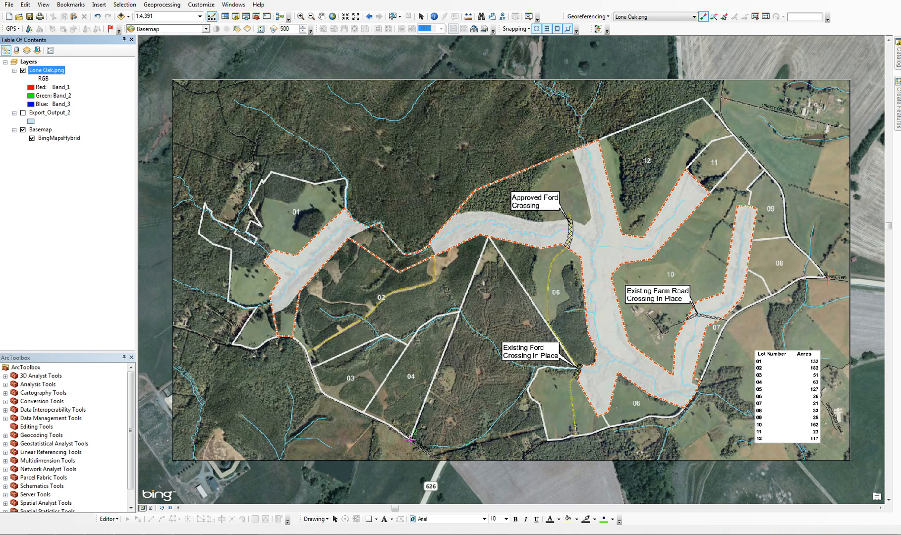
Step: Hide Lone Oak.png and link the second control point to the driveway entrance on Chestnut Grove Rd in the basemap
{"action": "left_click", "coordinate": [22, 70]}
{"action": "scroll", "coordinate": [298, 280], "scroll_direction": "down", "scroll_amount": 5}
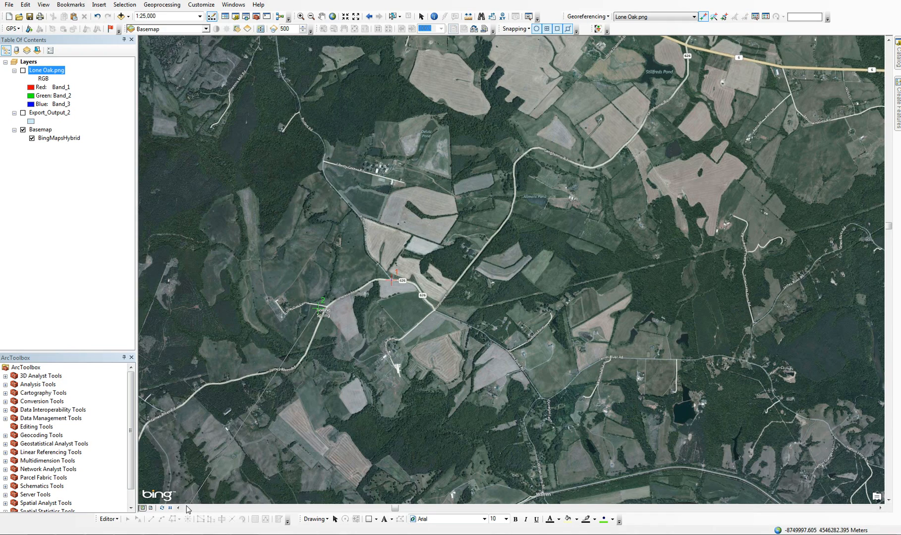
{"action": "left_click", "coordinate": [178, 508]}
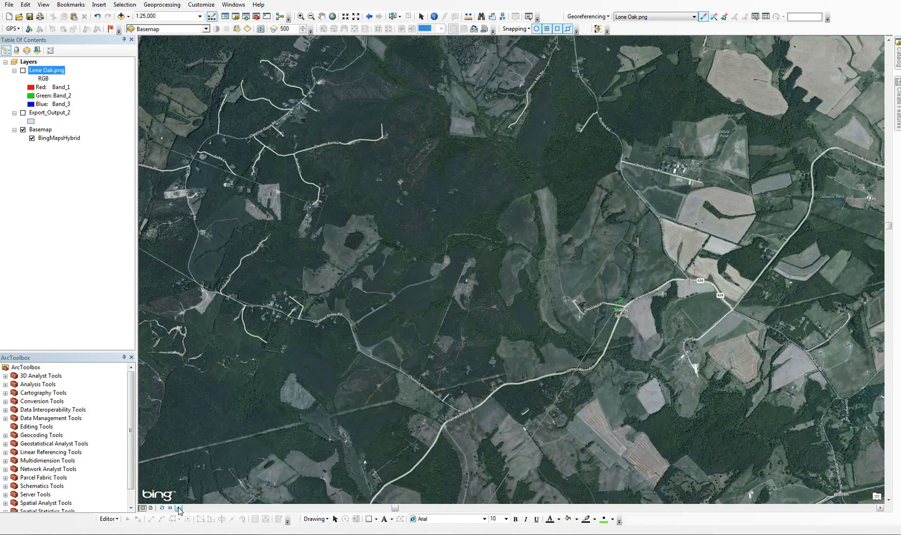
{"action": "scroll", "coordinate": [416, 388], "scroll_direction": "up", "scroll_amount": 5}
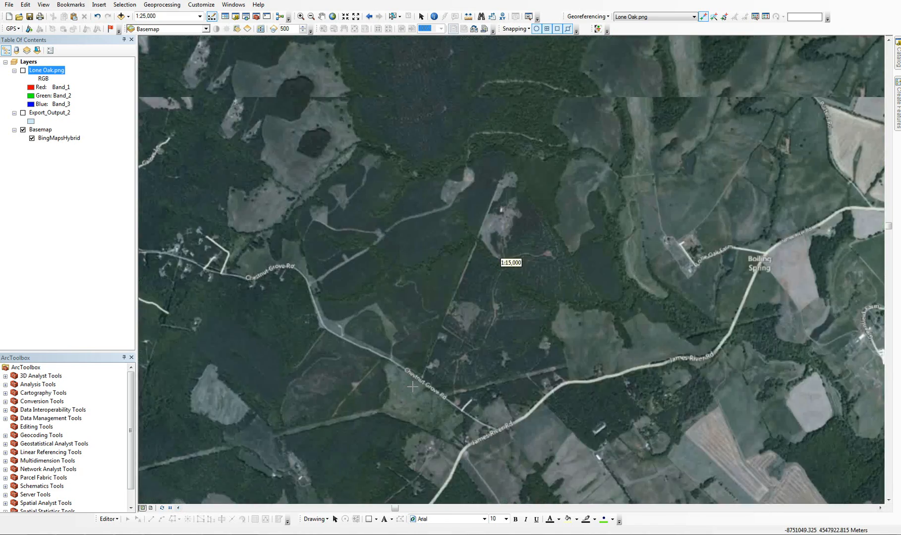
{"action": "scroll", "coordinate": [408, 392], "scroll_direction": "up", "scroll_amount": 1}
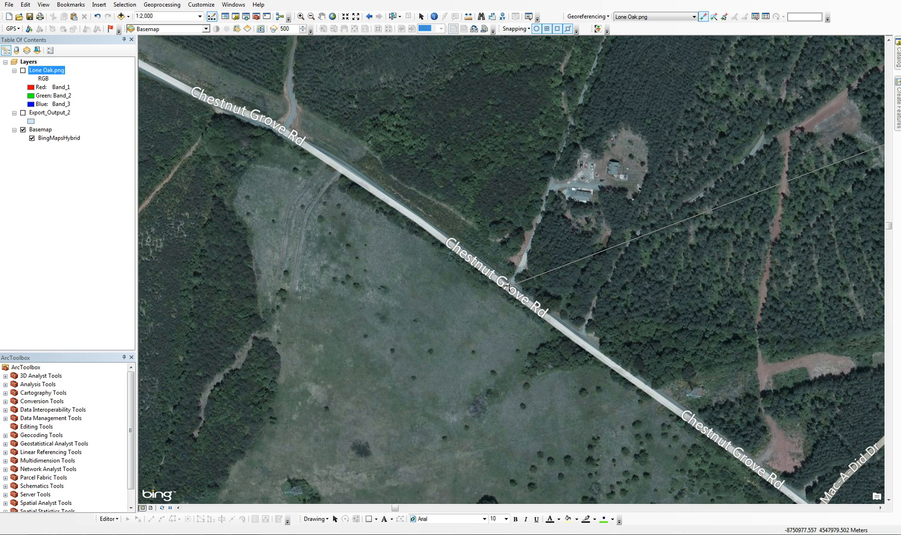
{"action": "left_click", "coordinate": [509, 285]}
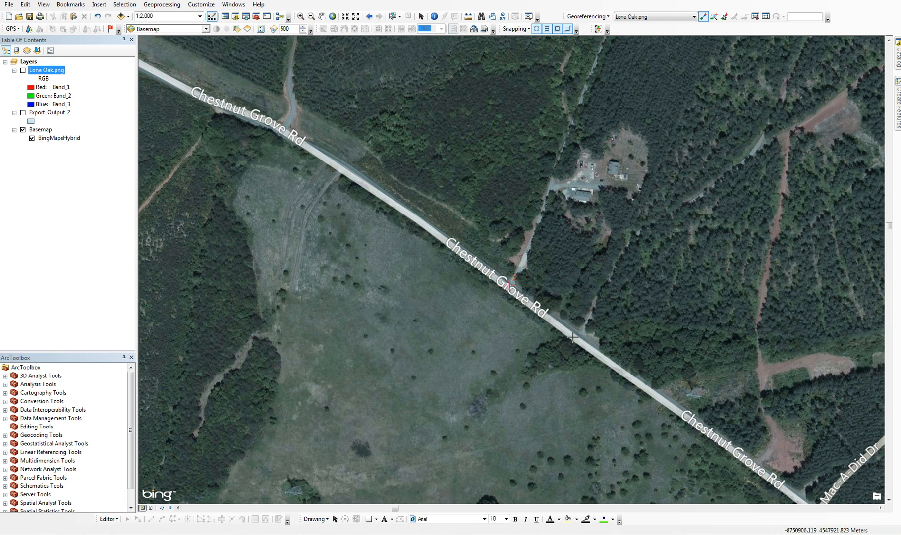
Step: Show Lone Oak.png and start a third control point on it at the junction of Porters Rd and Liberty Corner Rd
{"action": "left_click", "coordinate": [23, 70]}
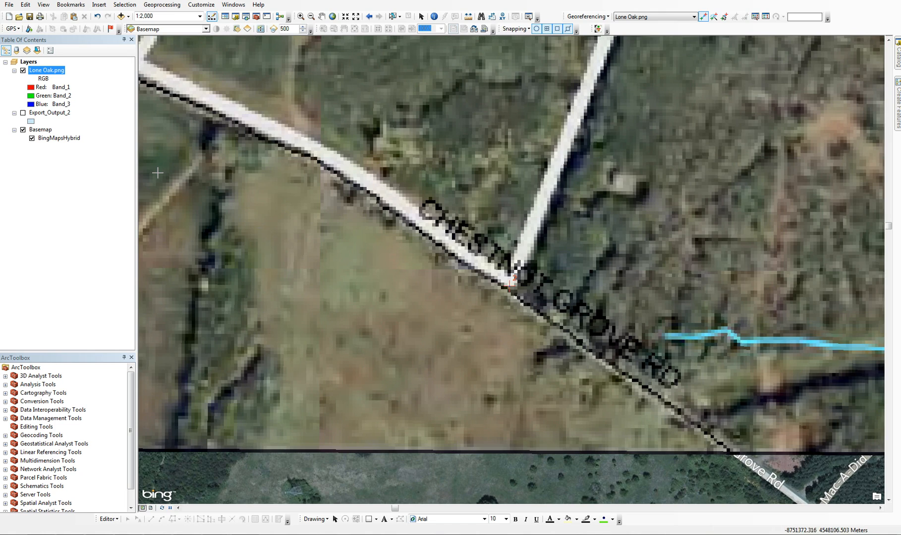
{"action": "scroll", "coordinate": [495, 318], "scroll_direction": "down", "scroll_amount": 5}
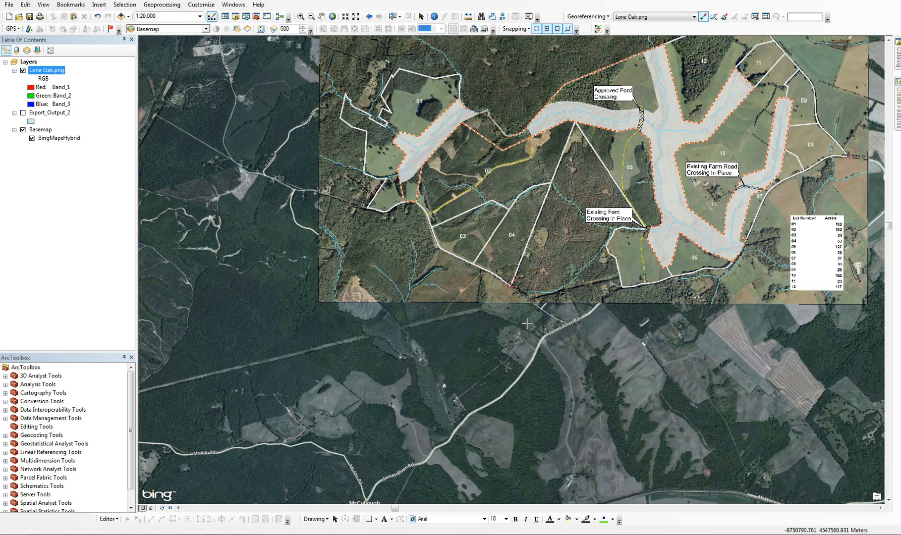
{"action": "left_click", "coordinate": [322, 17]}
{"action": "left_click_drag", "start_coordinate": [502, 169], "coordinate": [426, 248]}
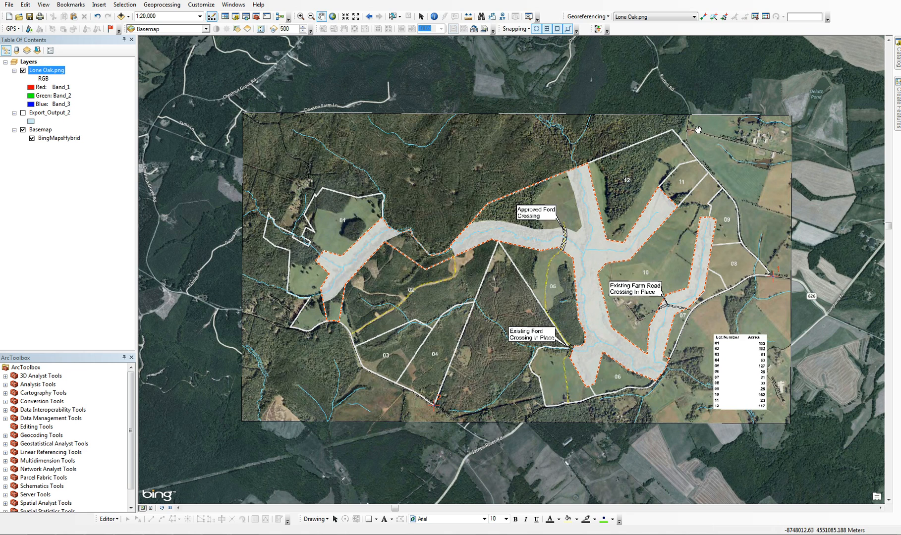
{"action": "left_click", "coordinate": [301, 16]}
{"action": "left_click_drag", "start_coordinate": [658, 103], "coordinate": [719, 149]}
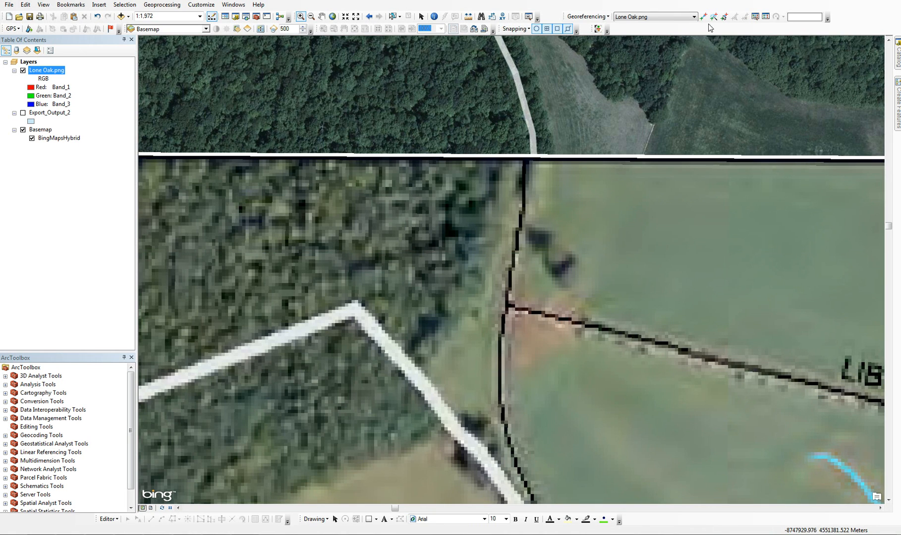
{"action": "left_click", "coordinate": [703, 17]}
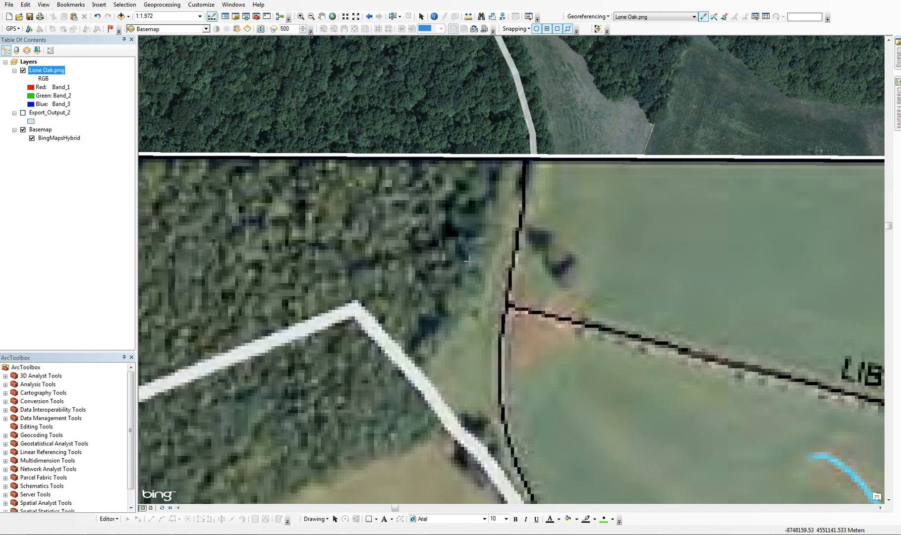
{"action": "left_click", "coordinate": [508, 306]}
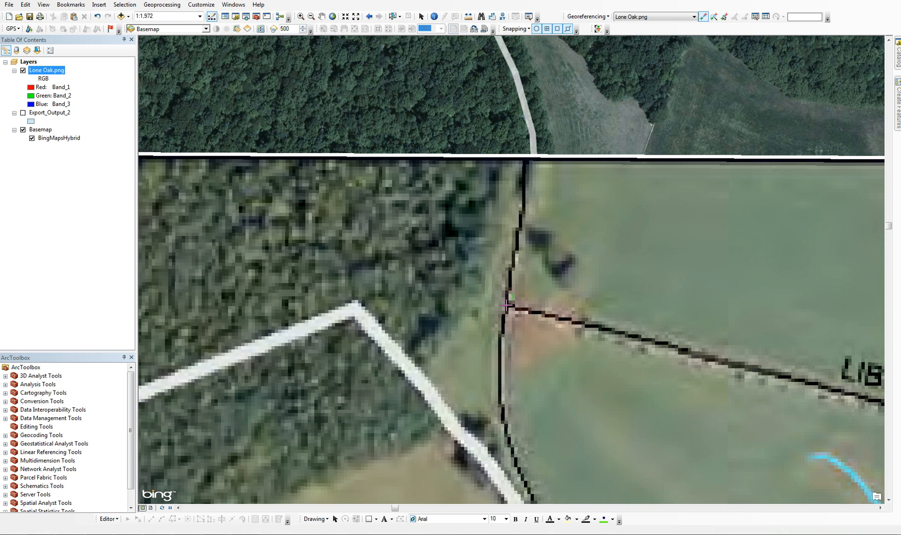
Step: Hide Lone Oak.png, link the third control point to the Porters Rd and Liberty Corner Rd junction in the basemap, and show the image again
{"action": "left_click", "coordinate": [23, 71]}
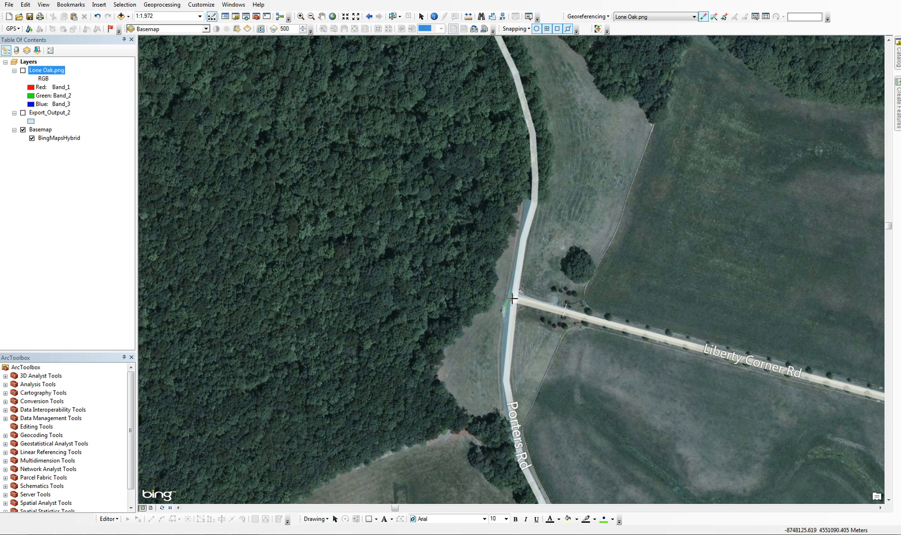
{"action": "left_click", "coordinate": [513, 299]}
{"action": "left_click", "coordinate": [23, 71]}
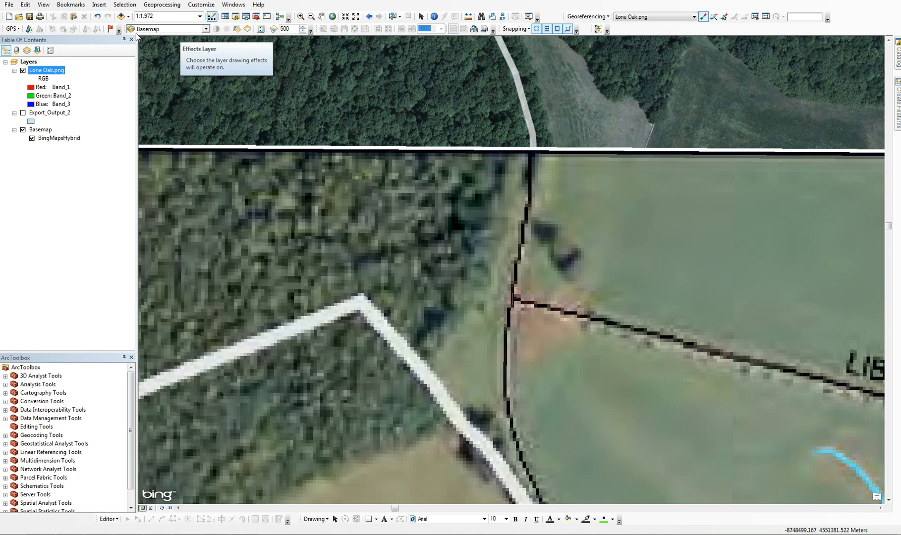
Step: Undock the Effects toolbar and set its target layer to Lone Oak.png
{"action": "left_click_drag", "start_coordinate": [124, 28], "coordinate": [193, 68]}
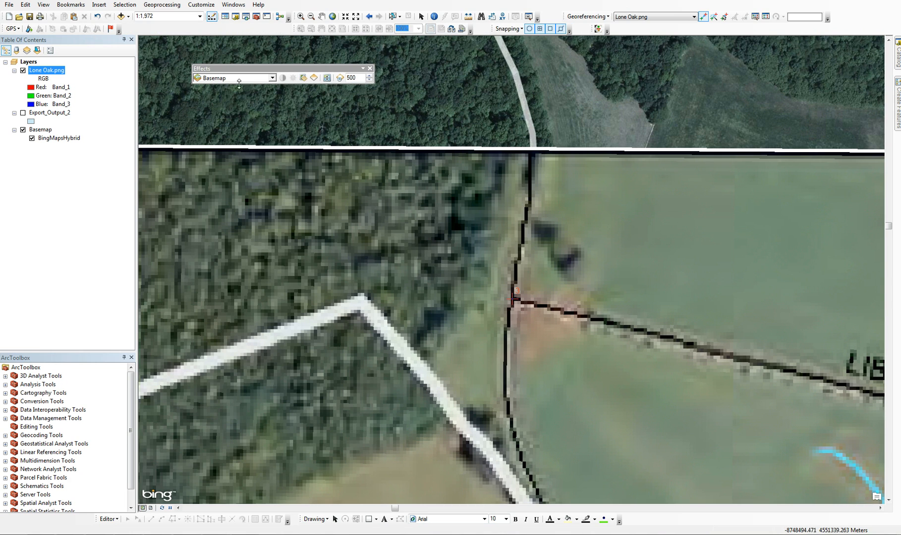
{"action": "left_click", "coordinate": [272, 78]}
{"action": "left_click", "coordinate": [228, 88]}
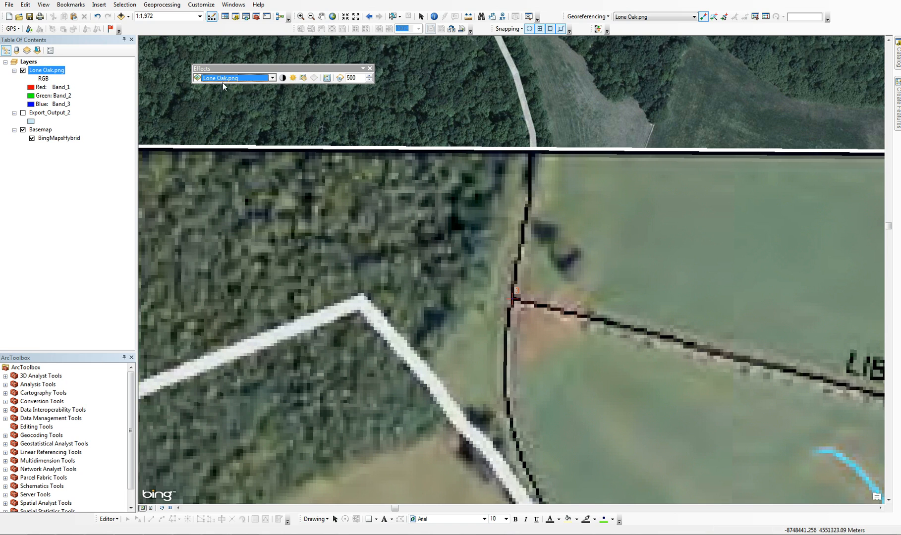
Step: Swipe Lone Oak.png against the basemap near Liberty Corner Rd and around lot 01 to compare their alignment
{"action": "left_click", "coordinate": [328, 77]}
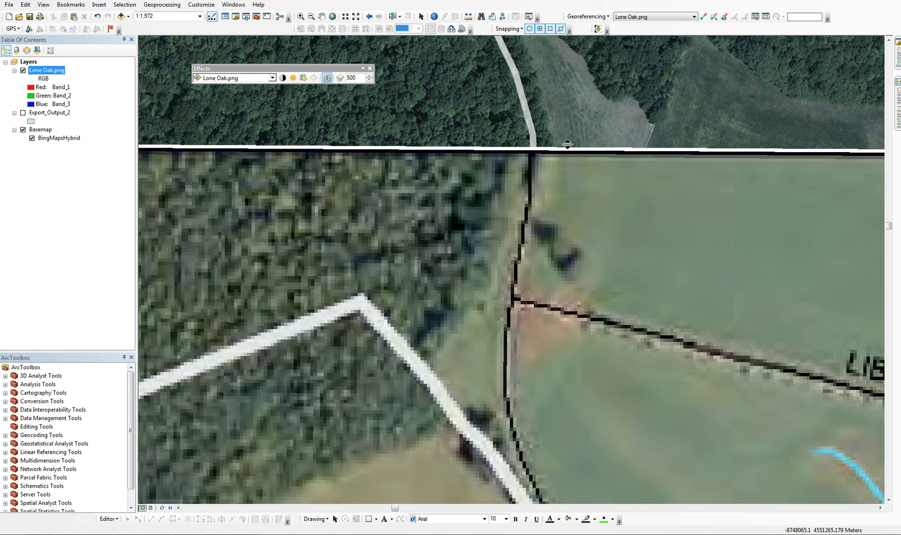
{"action": "left_click_drag", "start_coordinate": [569, 144], "coordinate": [515, 251]}
{"action": "scroll", "coordinate": [515, 251], "scroll_direction": "down", "scroll_amount": 5}
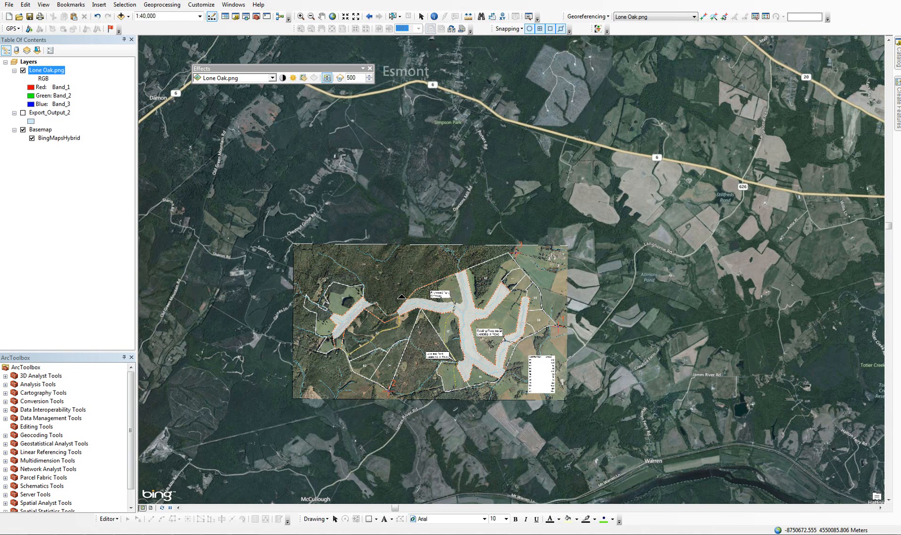
{"action": "left_click", "coordinate": [301, 16]}
{"action": "left_click_drag", "start_coordinate": [263, 236], "coordinate": [353, 322]}
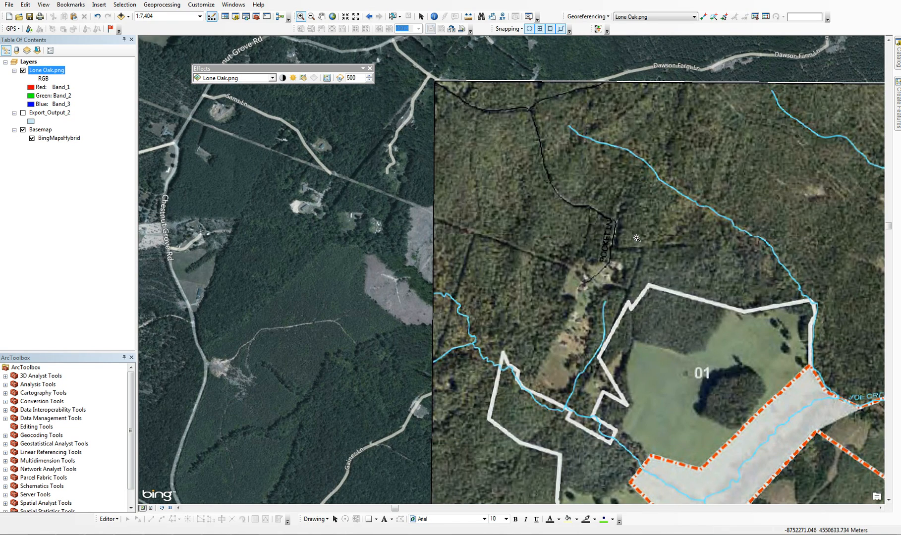
{"action": "left_click", "coordinate": [326, 78]}
{"action": "left_click_drag", "start_coordinate": [439, 271], "coordinate": [432, 292]}
Step: Start a fourth control point on Lone Oak.png at the trail junction in the woods just northwest of lot 01
{"action": "left_click", "coordinate": [300, 16]}
{"action": "left_click_drag", "start_coordinate": [594, 287], "coordinate": [650, 315]}
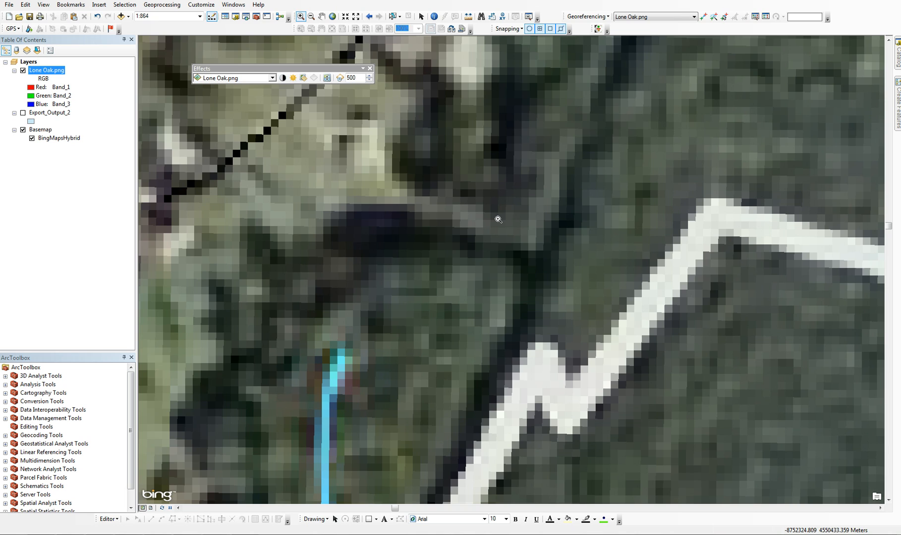
{"action": "left_click", "coordinate": [703, 16]}
{"action": "left_click", "coordinate": [535, 271]}
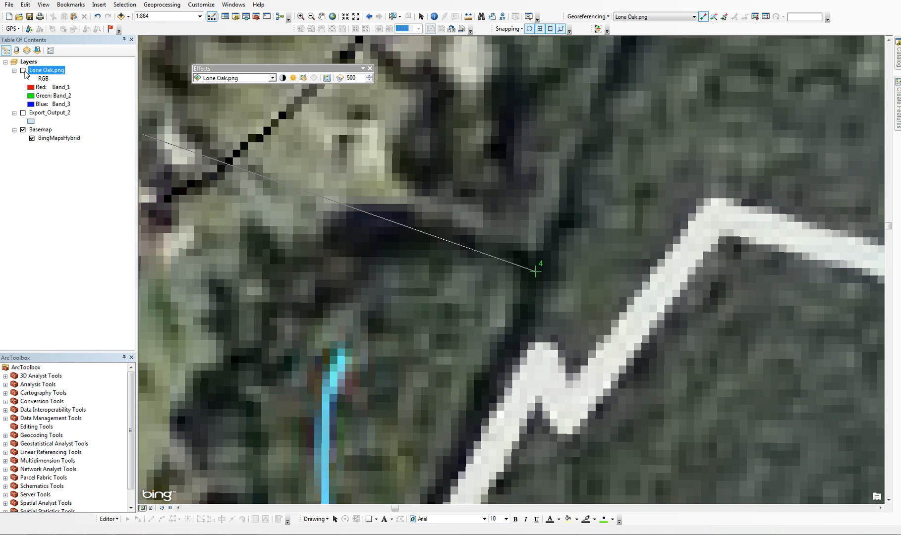
Step: Hide Lone Oak.png, link the fourth control point to the matching woodland trail junction in the basemap, and show the image again
{"action": "left_click", "coordinate": [23, 71]}
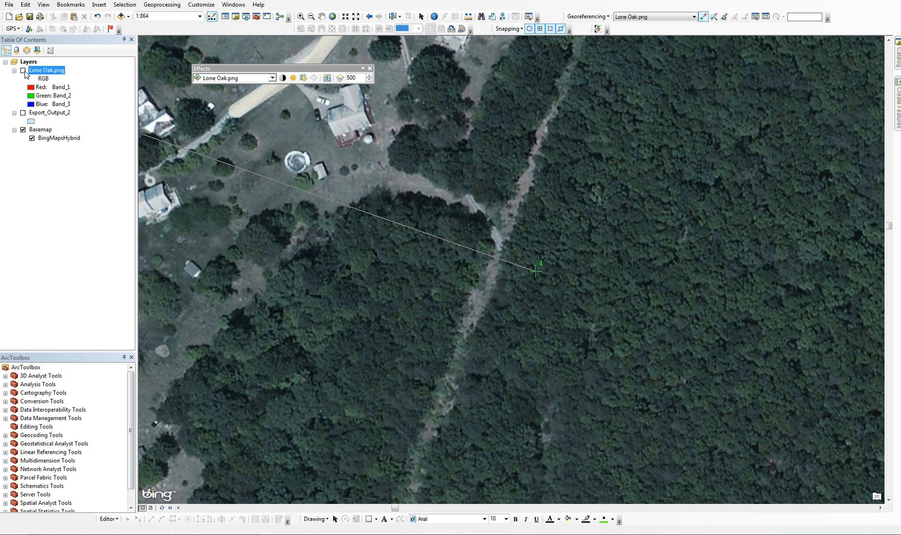
{"action": "left_click", "coordinate": [506, 218]}
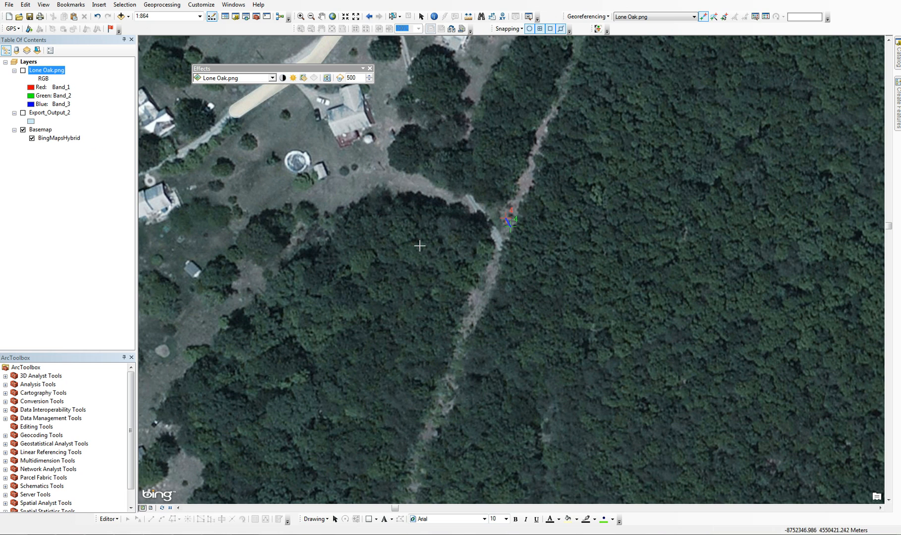
{"action": "left_click", "coordinate": [23, 71]}
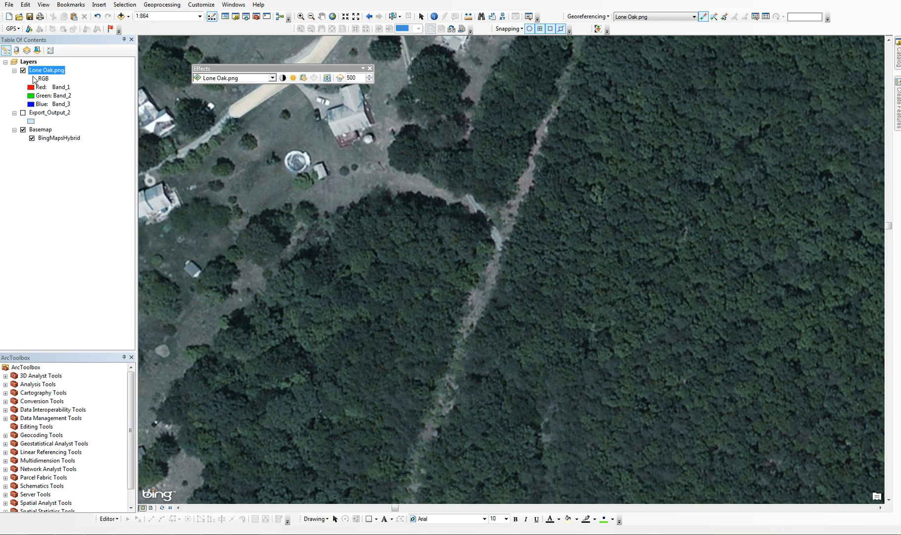
{"action": "scroll", "coordinate": [466, 203], "scroll_direction": "up", "scroll_amount": 10}
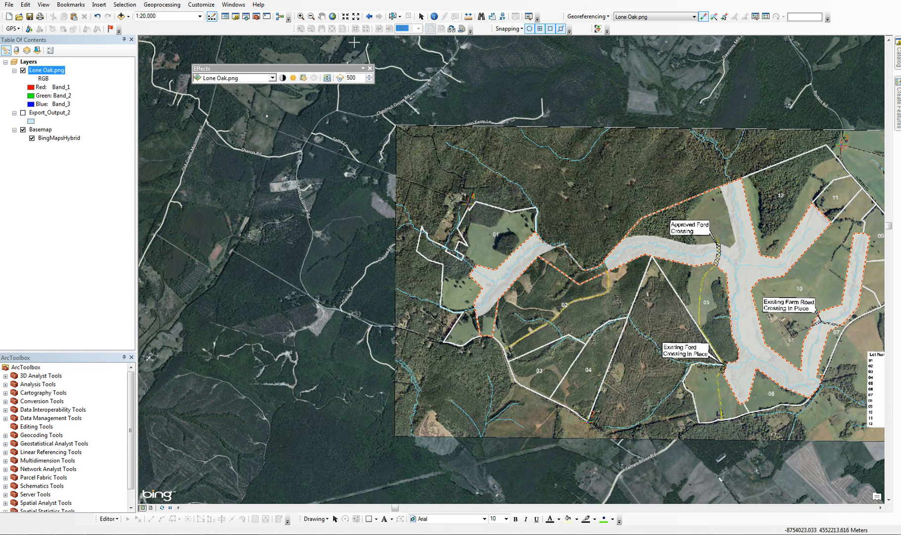
Step: Swipe Lone Oak.png against the basemap around lot 01 to check the alignment with four control points
{"action": "left_click", "coordinate": [328, 80]}
{"action": "scroll", "coordinate": [412, 172], "scroll_direction": "up", "scroll_amount": 4}
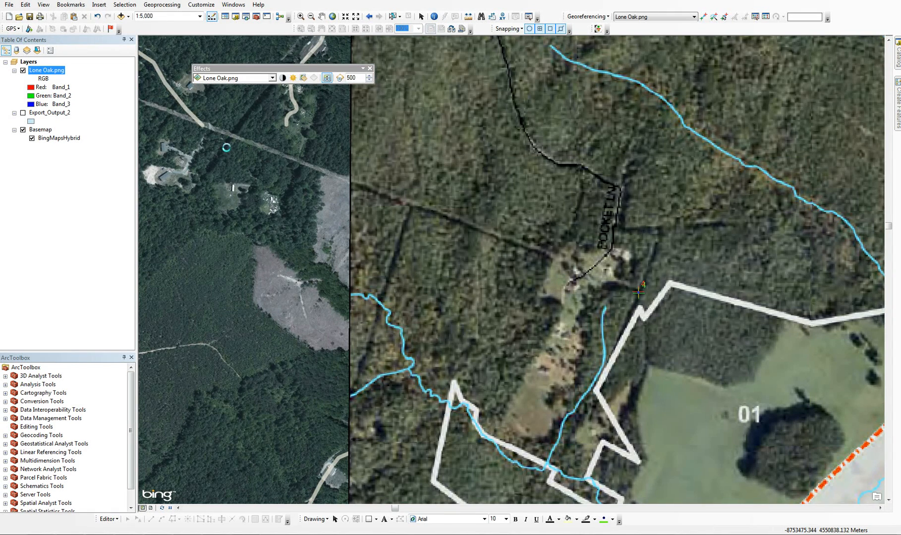
{"action": "left_click_drag", "start_coordinate": [331, 201], "coordinate": [515, 277]}
{"action": "scroll", "coordinate": [498, 257], "scroll_direction": "down", "scroll_amount": 4}
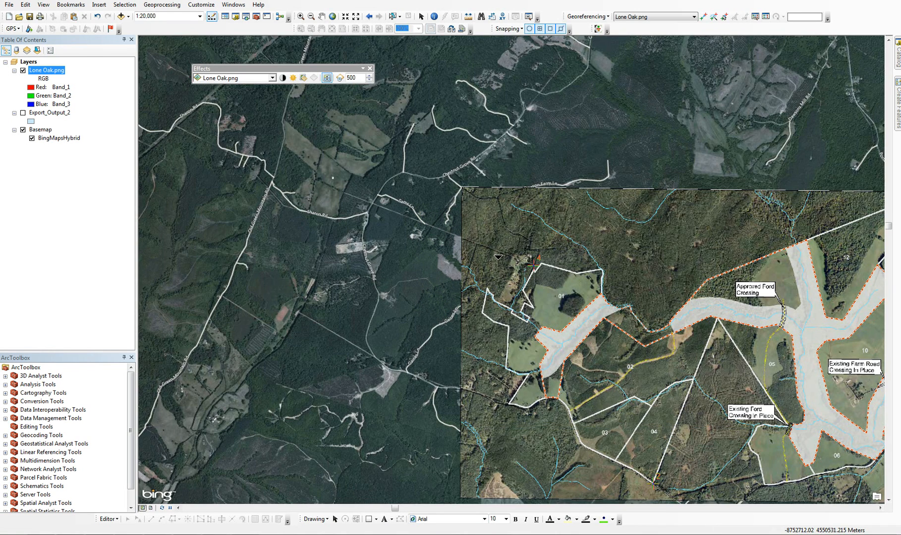
Step: Dock the floating Effects toolbar back in its place above the map
{"action": "left_click_drag", "start_coordinate": [322, 70], "coordinate": [257, 30]}
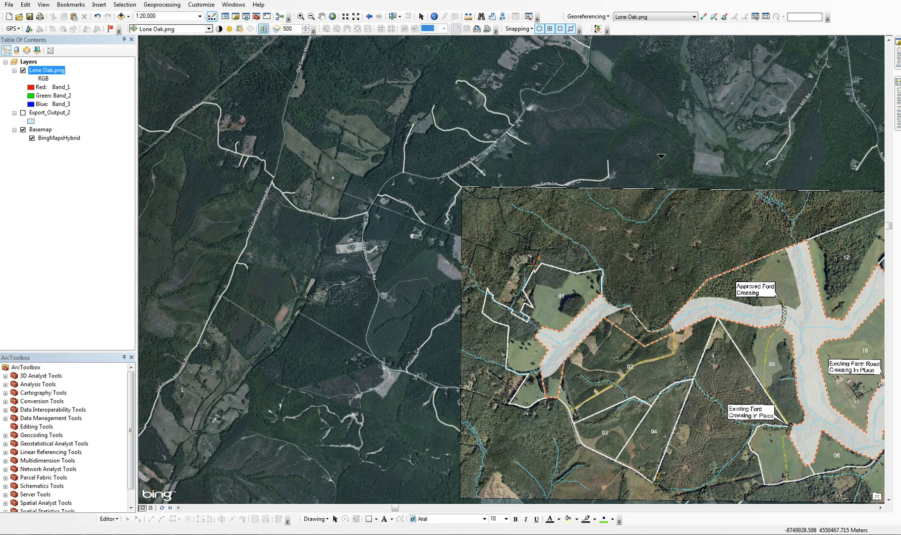
{"action": "left_click", "coordinate": [322, 16]}
{"action": "left_click_drag", "start_coordinate": [488, 262], "coordinate": [302, 146]}
{"action": "left_click_drag", "start_coordinate": [359, 161], "coordinate": [378, 191]}
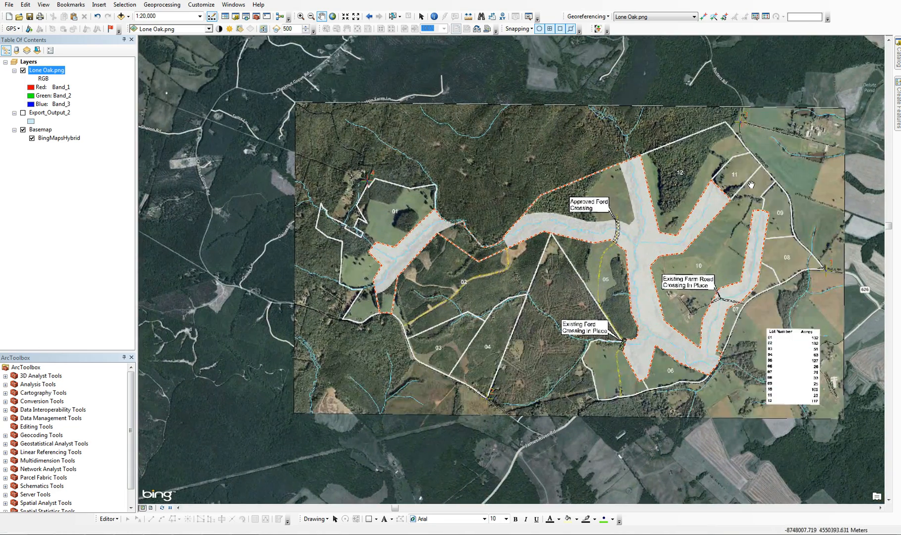
Step: Review the control points and their residuals in an enlarged link table, highlight link 4, and close the table
{"action": "left_click", "coordinate": [767, 17]}
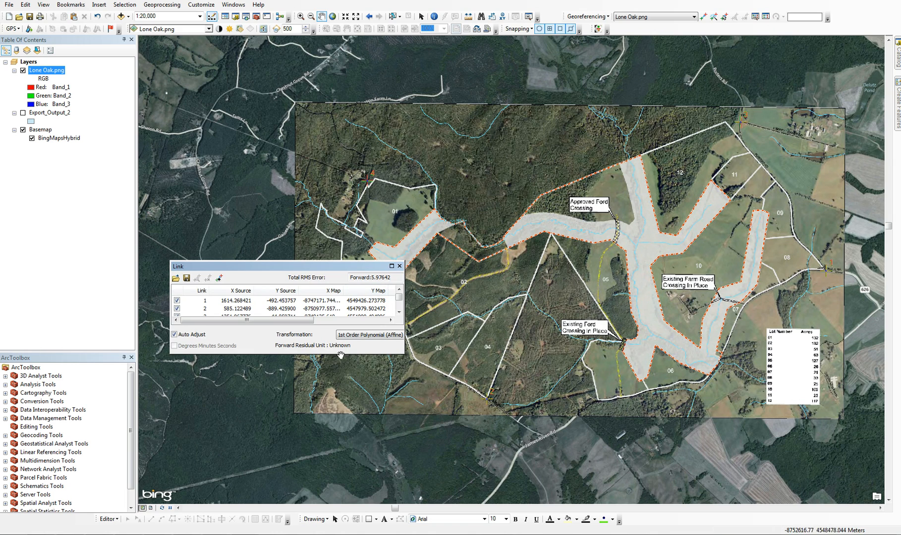
{"action": "left_click_drag", "start_coordinate": [402, 350], "coordinate": [437, 459]}
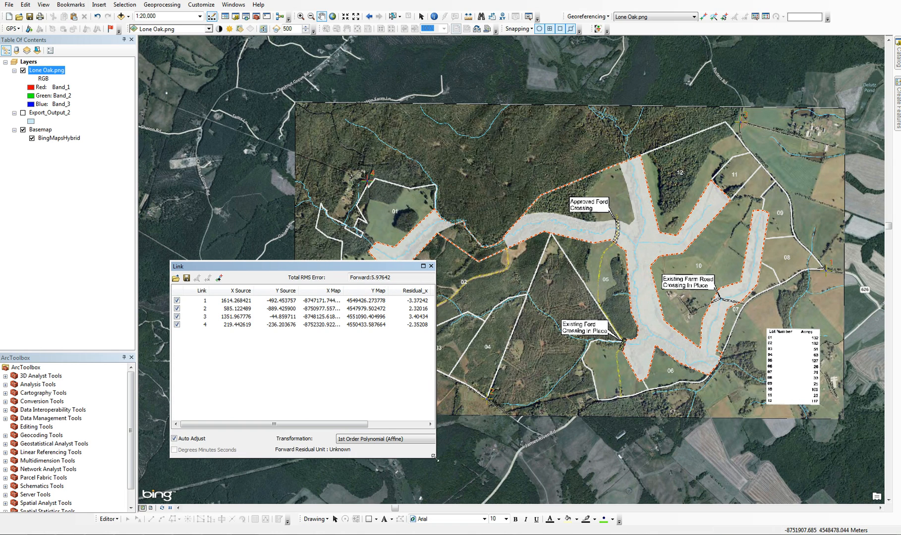
{"action": "left_click", "coordinate": [249, 325]}
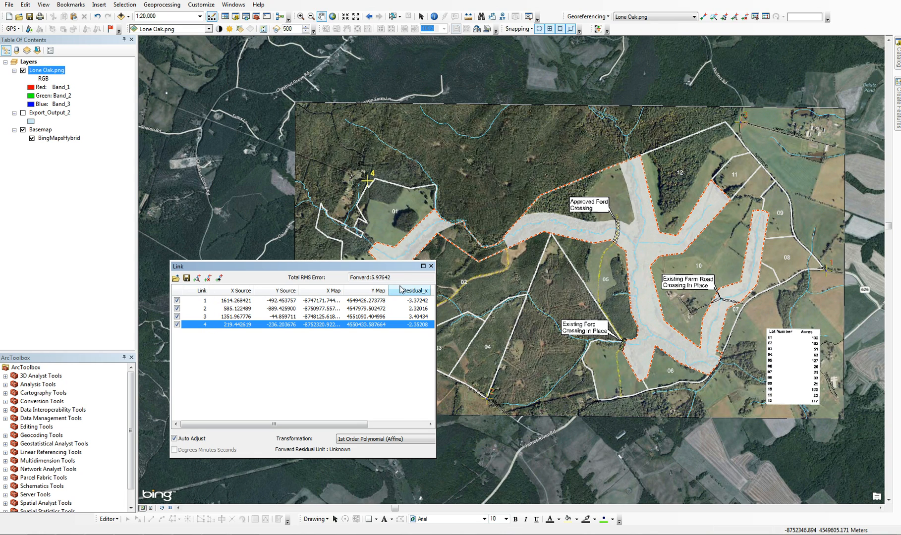
{"action": "left_click", "coordinate": [431, 267]}
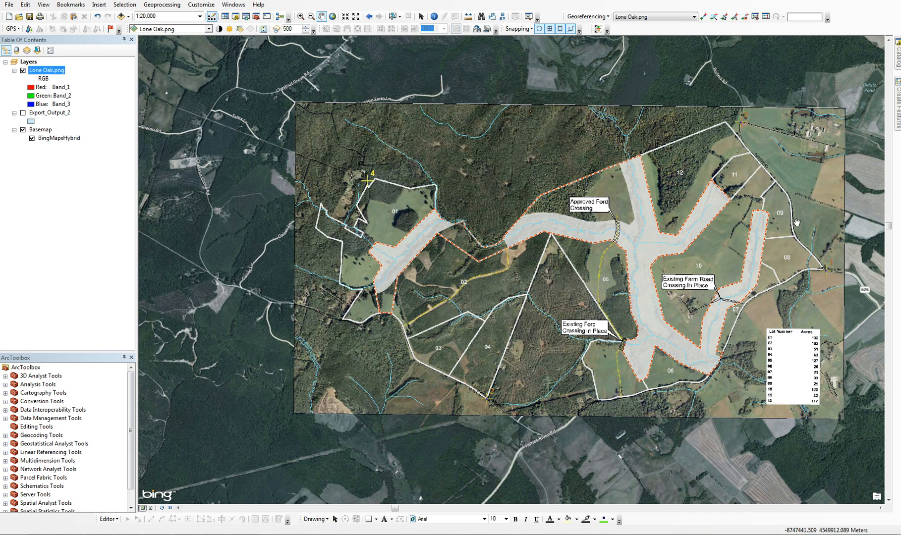
Step: Update the georeferencing of Lone Oak.png to save the control-point transformation
{"action": "left_click", "coordinate": [603, 16]}
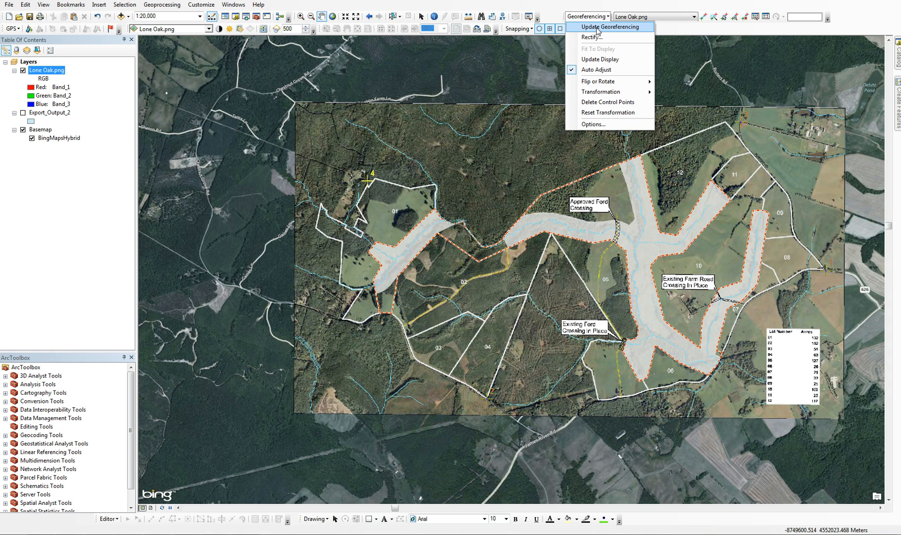
{"action": "left_click", "coordinate": [597, 29]}
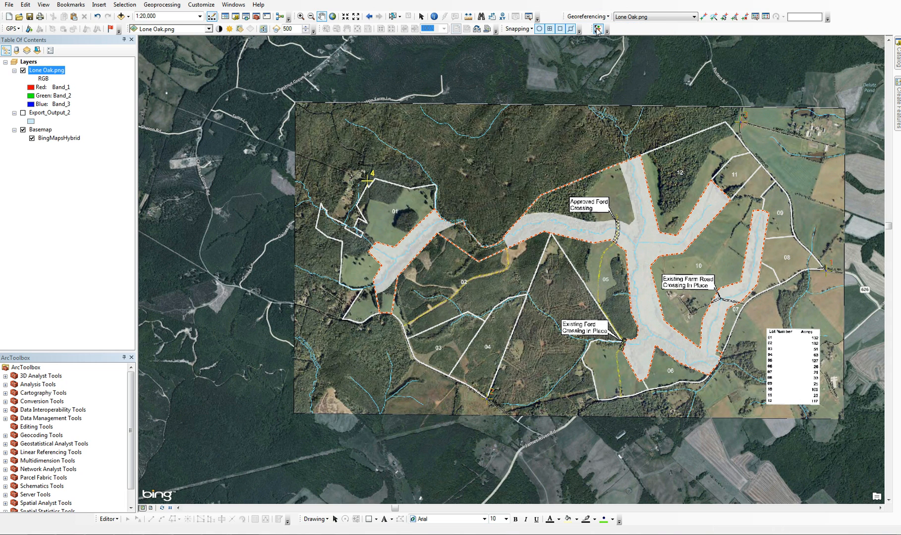